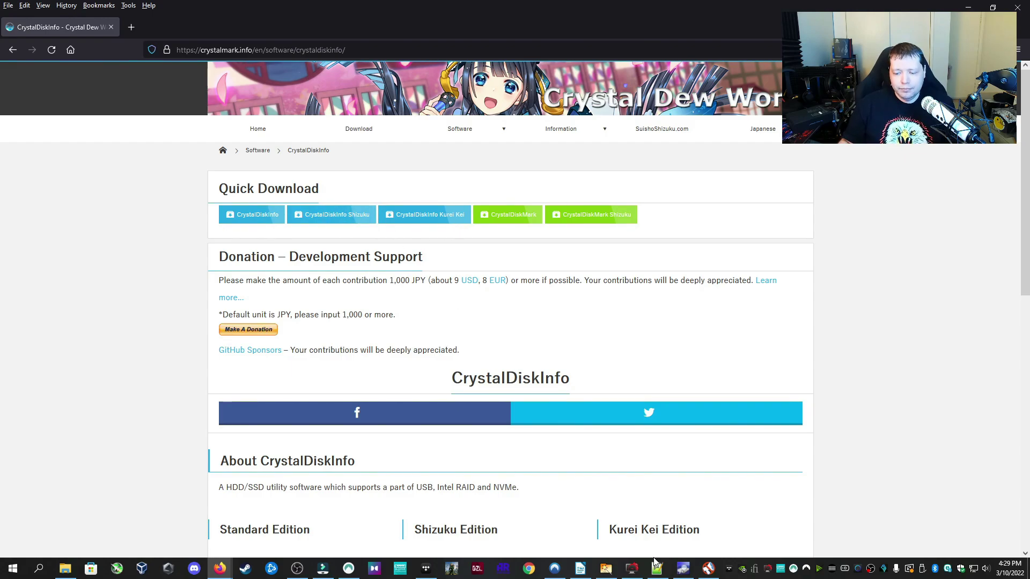
Bring CrystalDiskInfo forward and compare the Samsung D: drive's health with the Seagate C: drive
left_click(682, 568)
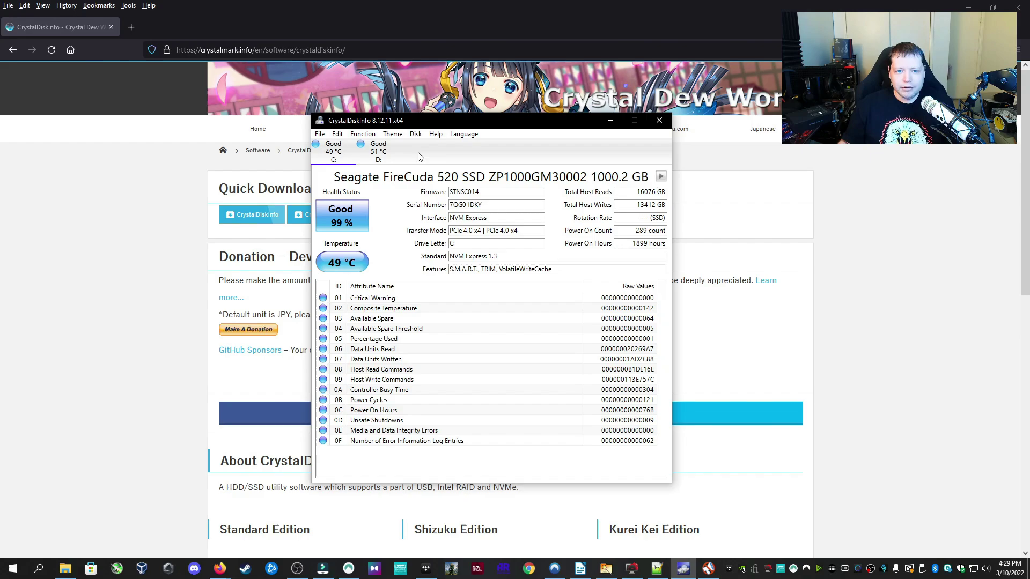
left_click(375, 152)
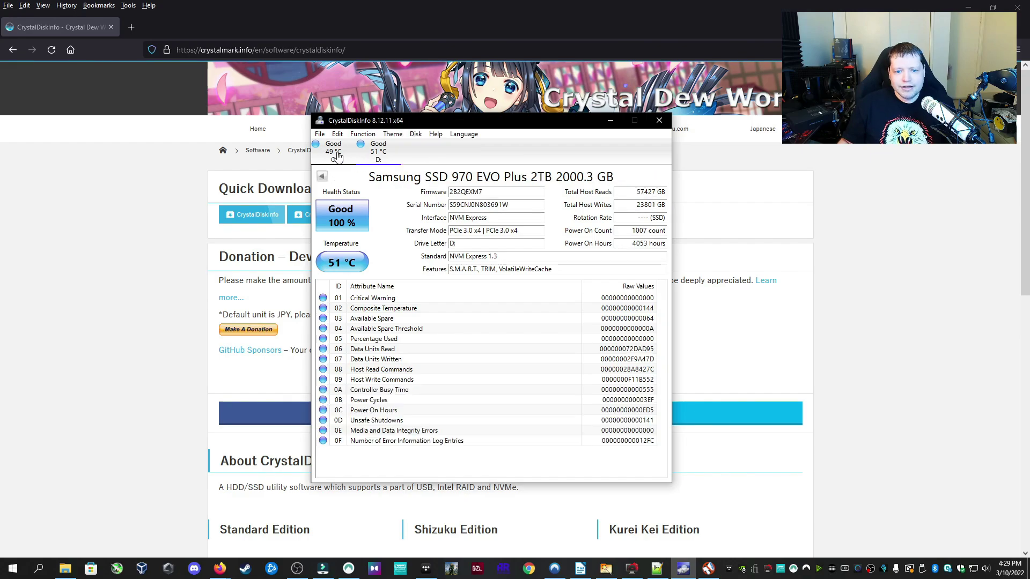
left_click(335, 154)
left_click(377, 151)
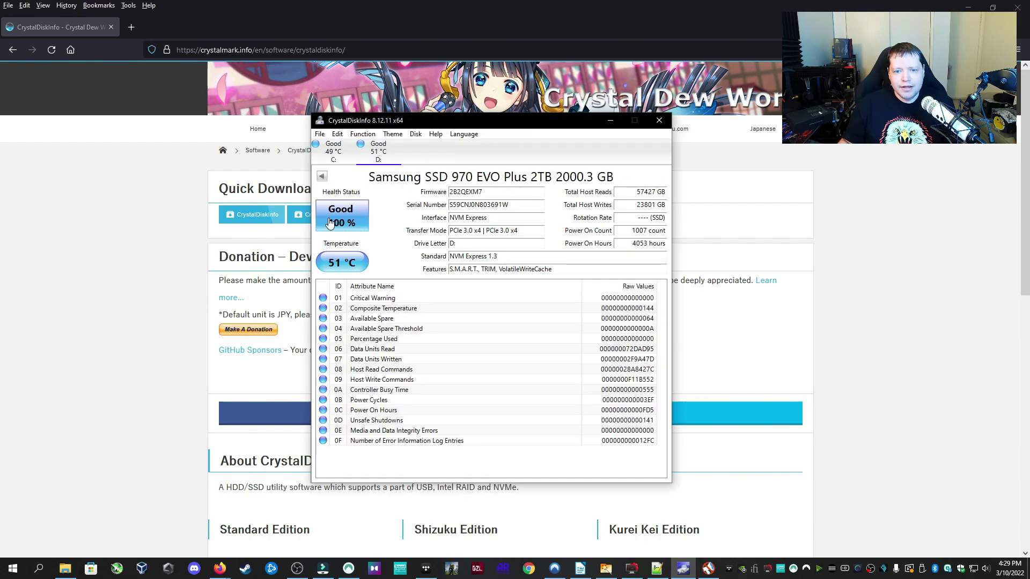
left_click(334, 153)
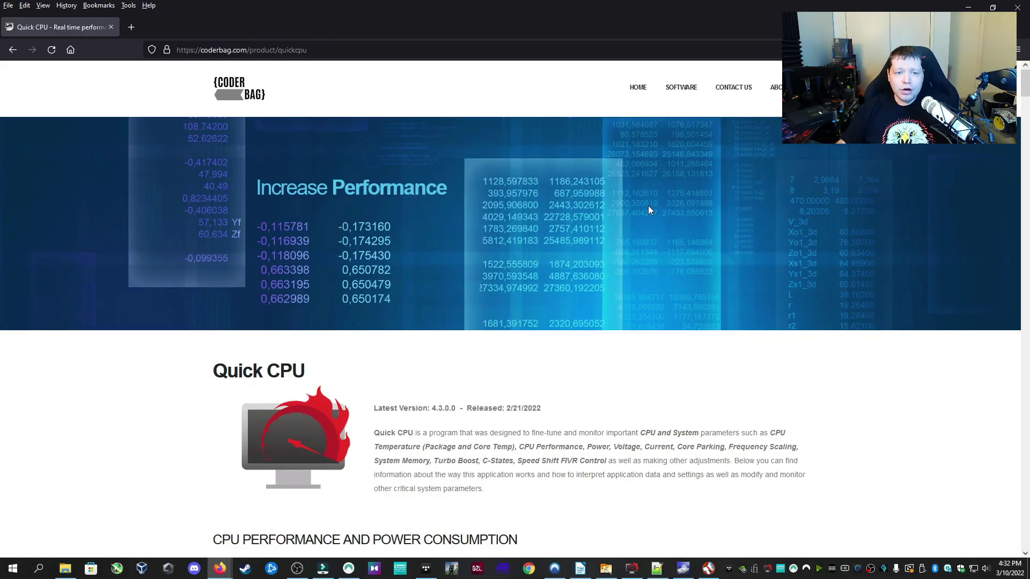
Scroll the Quick CPU page down to the x64/x32 download links and release history
scroll(1008, 214, "down", 15)
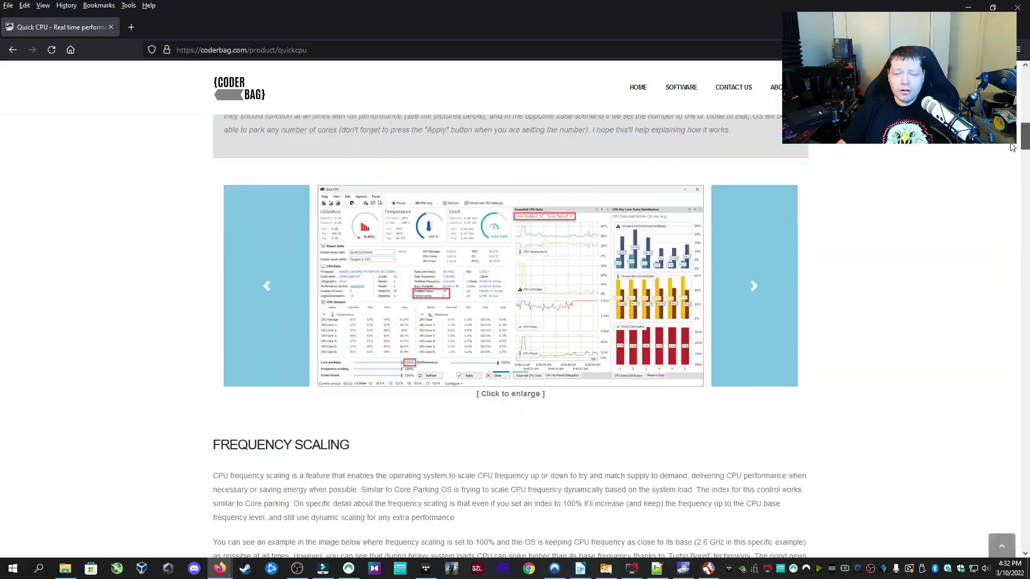
scroll(1008, 214, "down", 20)
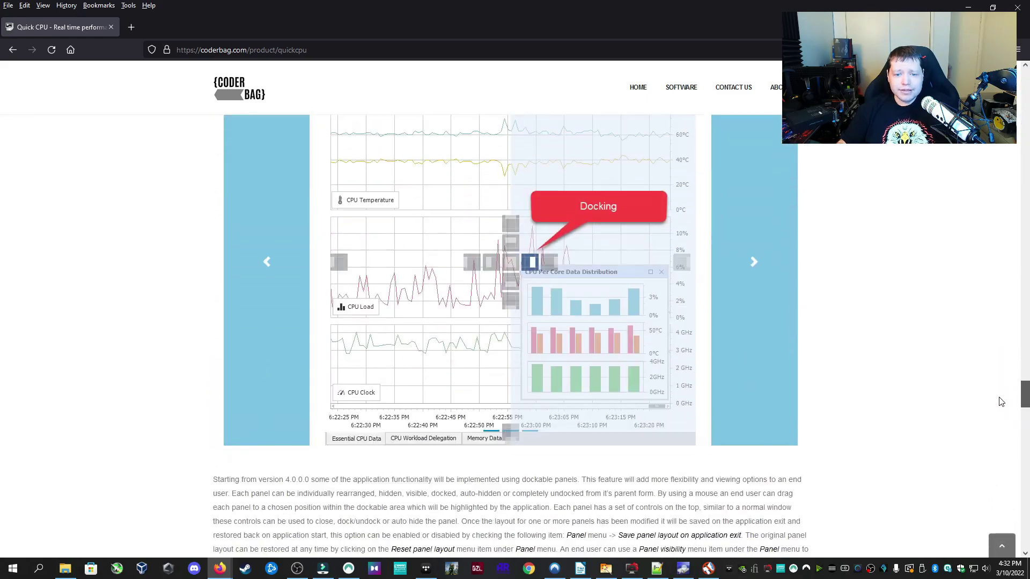
scroll(997, 425, "down", 10)
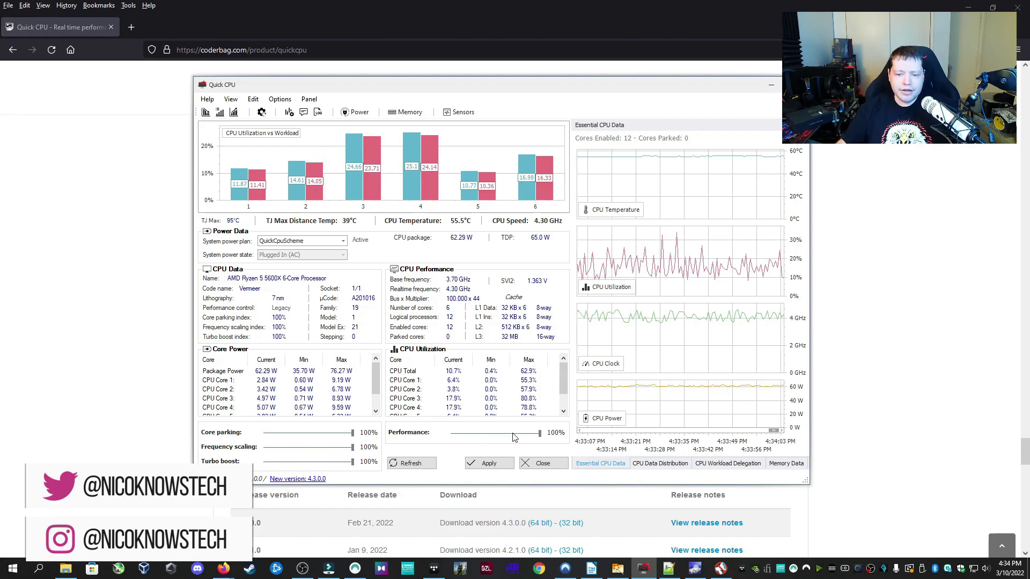
Apply Quick CPU's Maximum performance profile at 100% performance level and confirm the changes
left_click(488, 434)
left_click(539, 433)
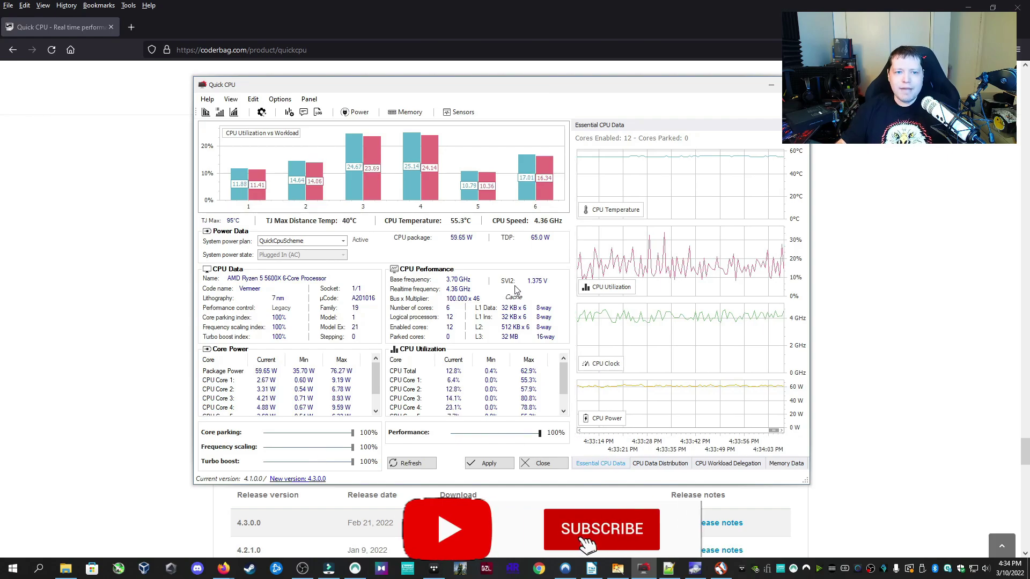
left_click(233, 113)
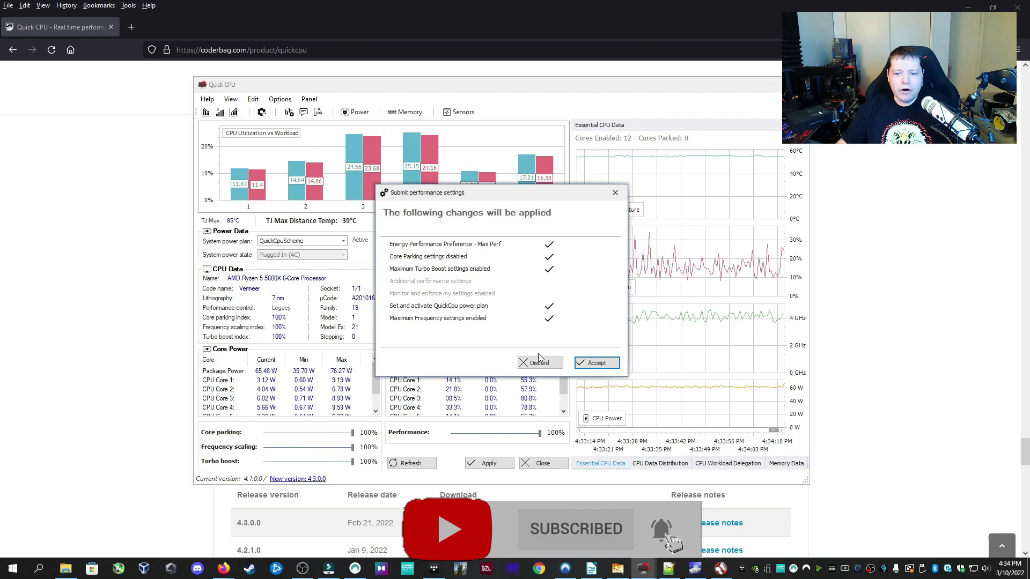
left_click(596, 363)
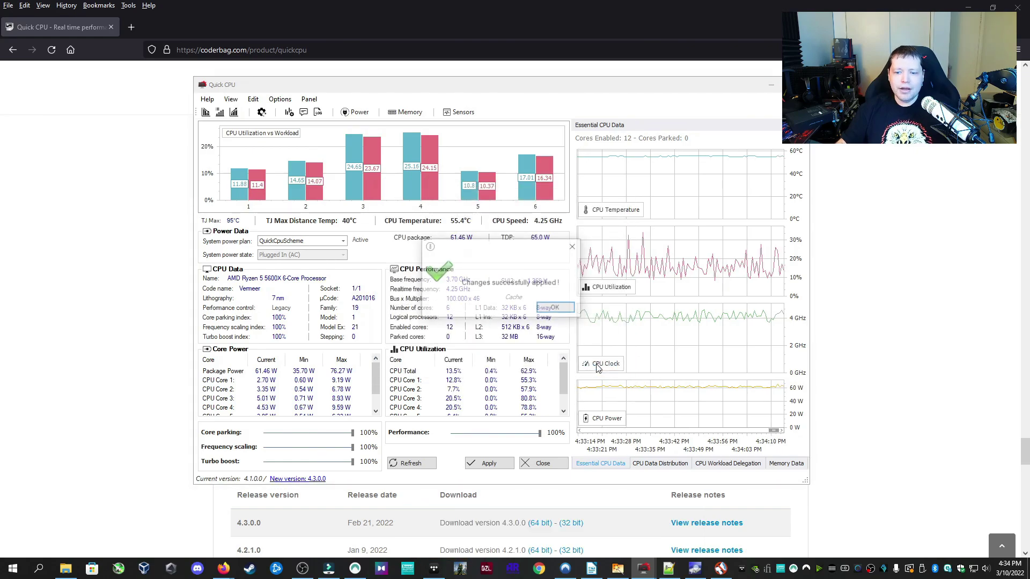
left_click(567, 309)
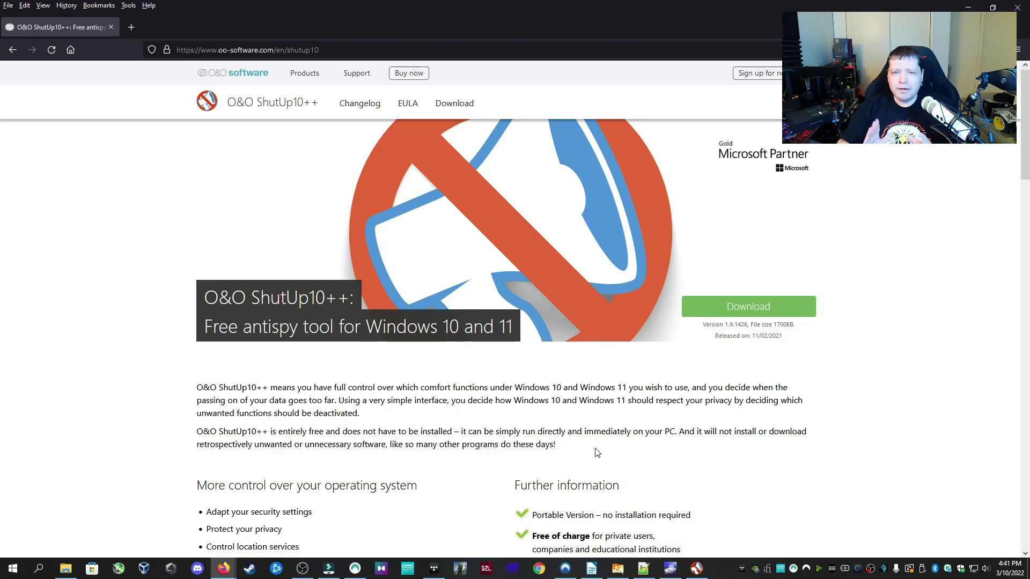
Bring O&O ShutUp10 to the front and scroll to the top of its privacy settings
left_click(693, 571)
scroll(448, 340, "up", 3)
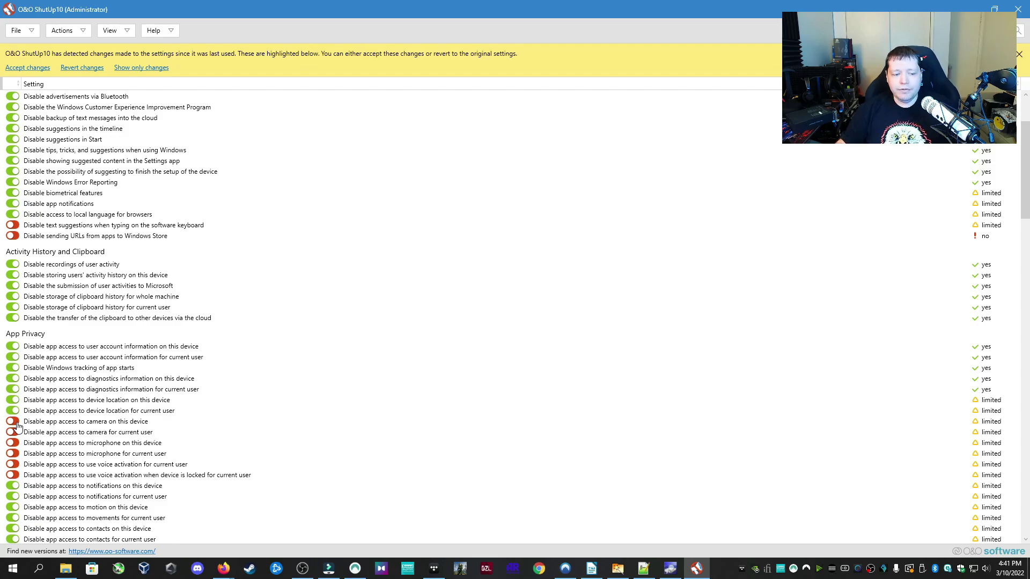
Review the ShutUp10 settings list and Actions menu, then bring up WizTree's C: scan results
scroll(135, 388, "down", 9)
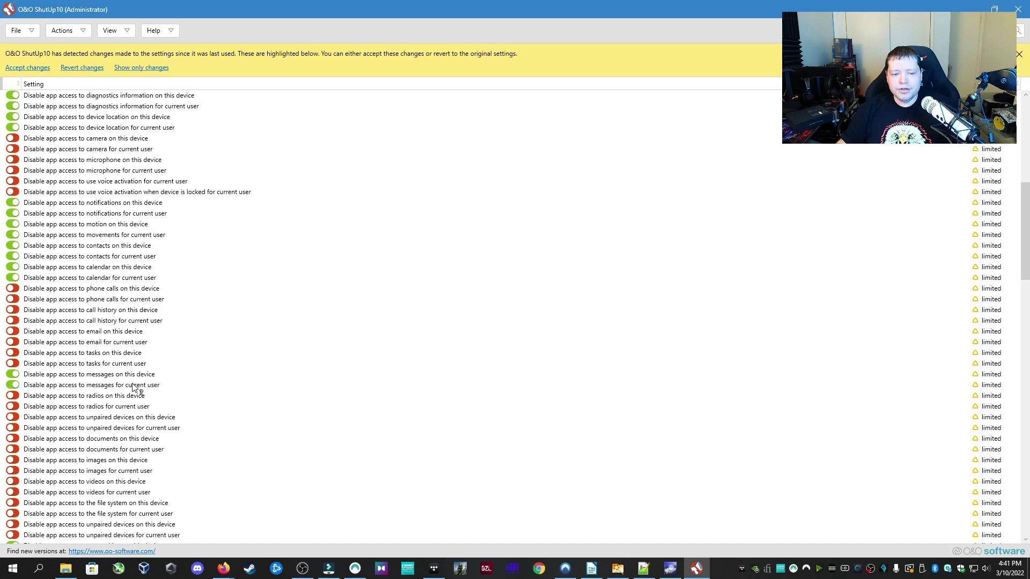
scroll(135, 388, "down", 3)
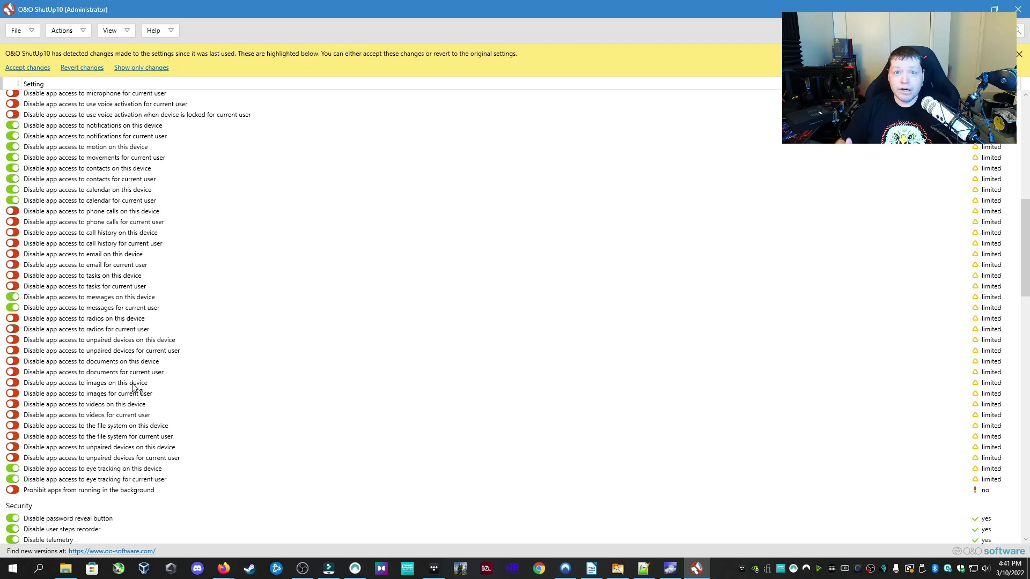
scroll(136, 389, "down", 6)
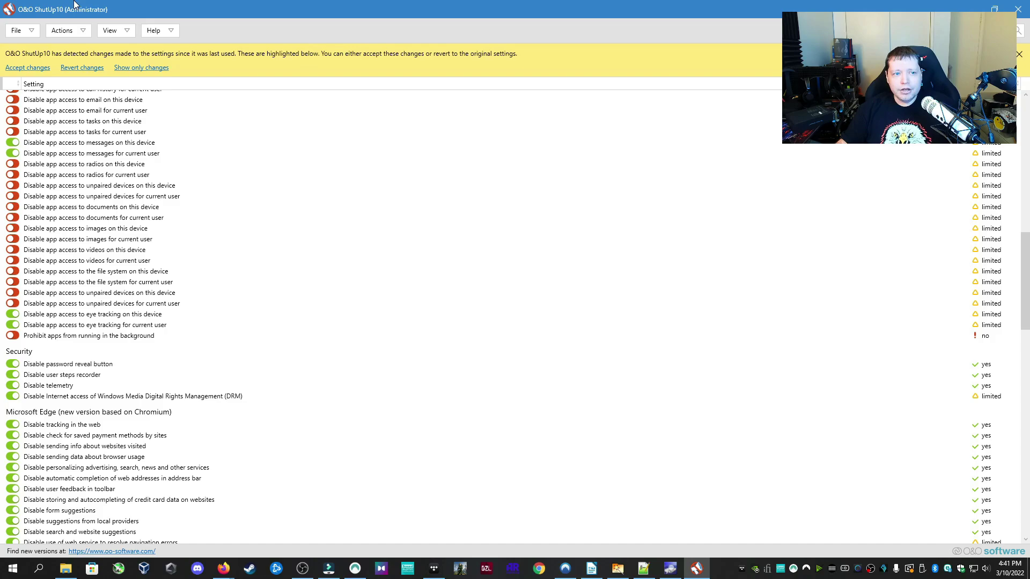
left_click(67, 31)
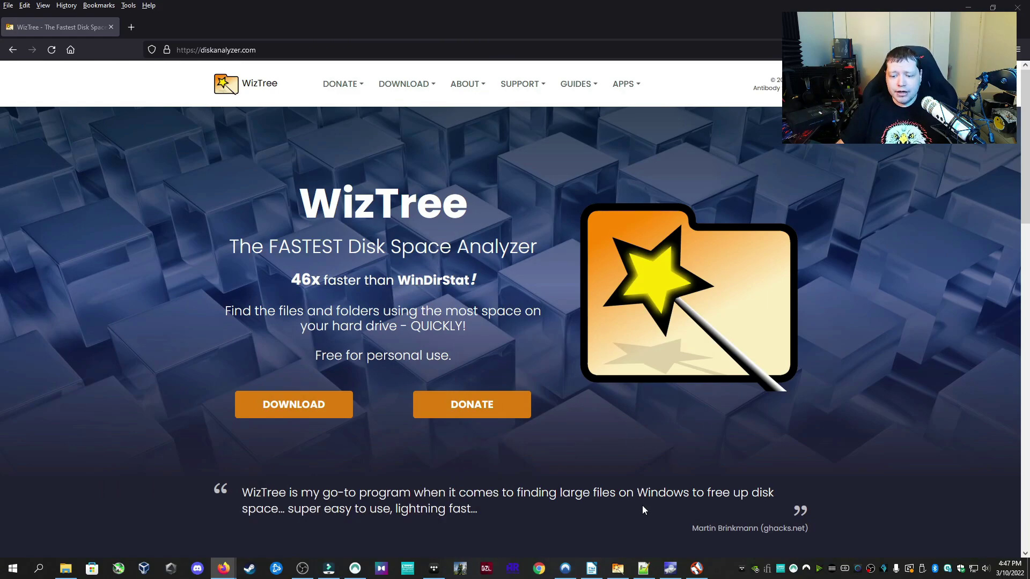
left_click(617, 569)
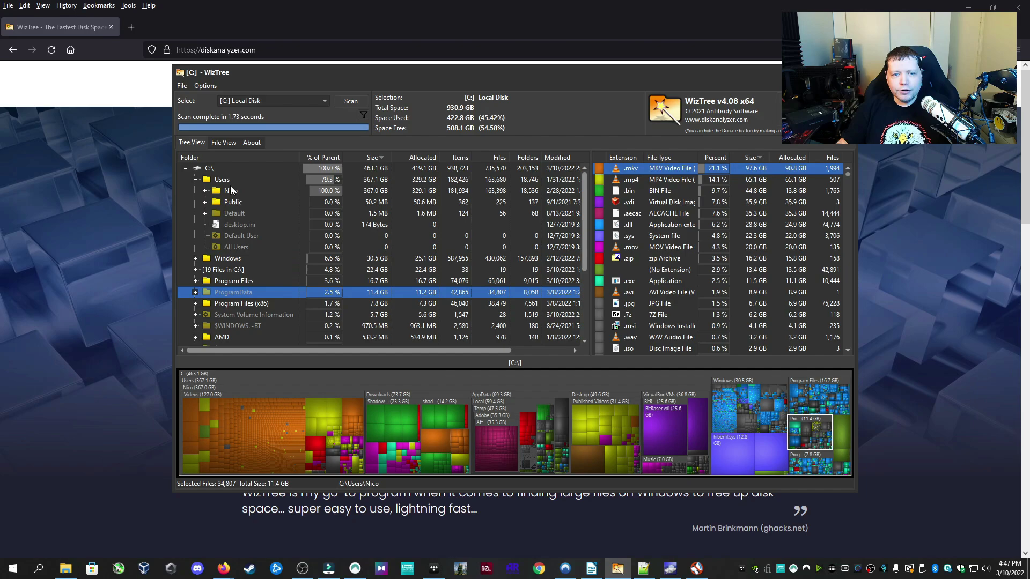
Collapse and re-expand the C: tree, then select the 367 GB user profile folder
left_click(185, 169)
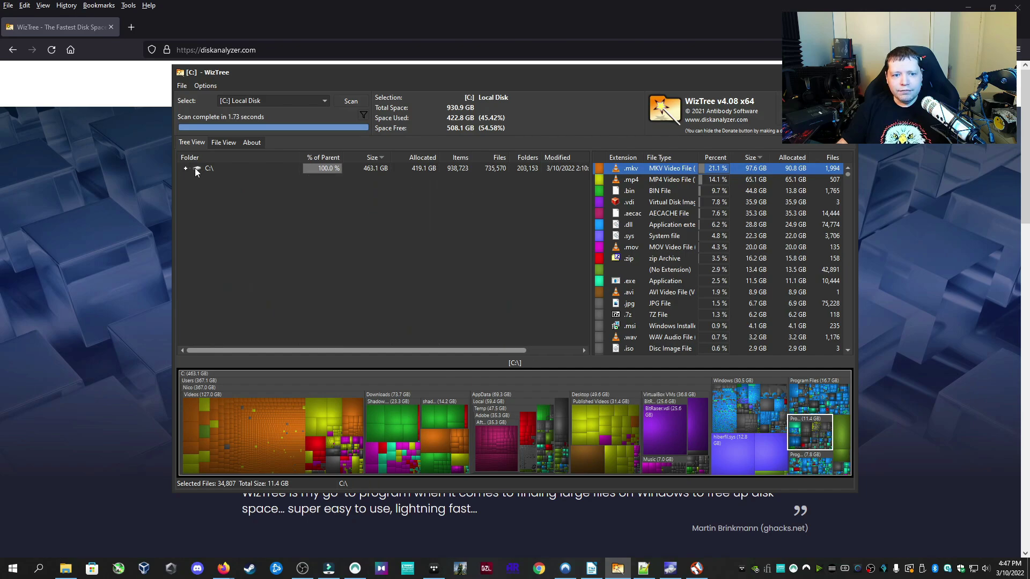
left_click(186, 168)
left_click(218, 191)
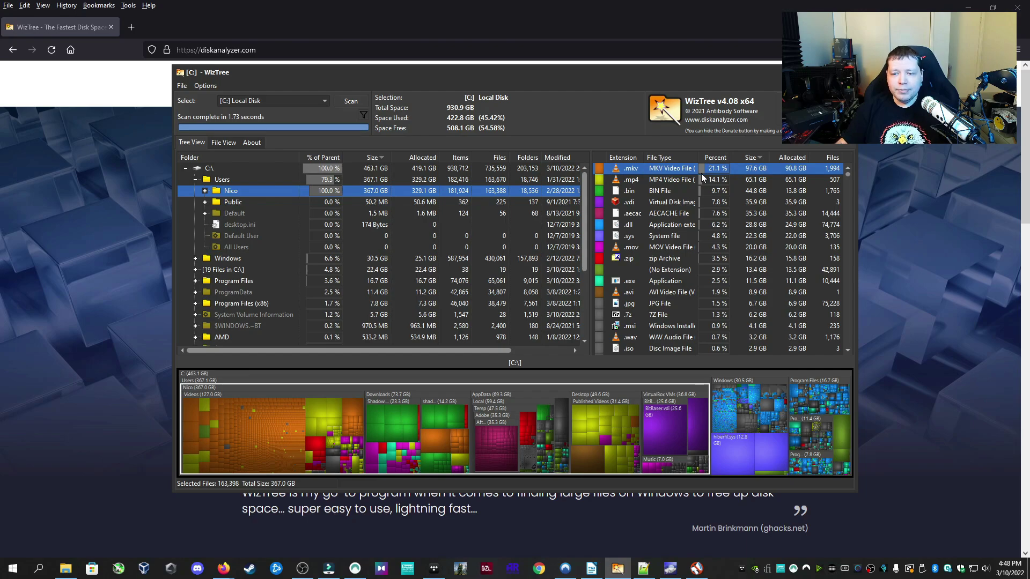
scroll(274, 208, "down", 2)
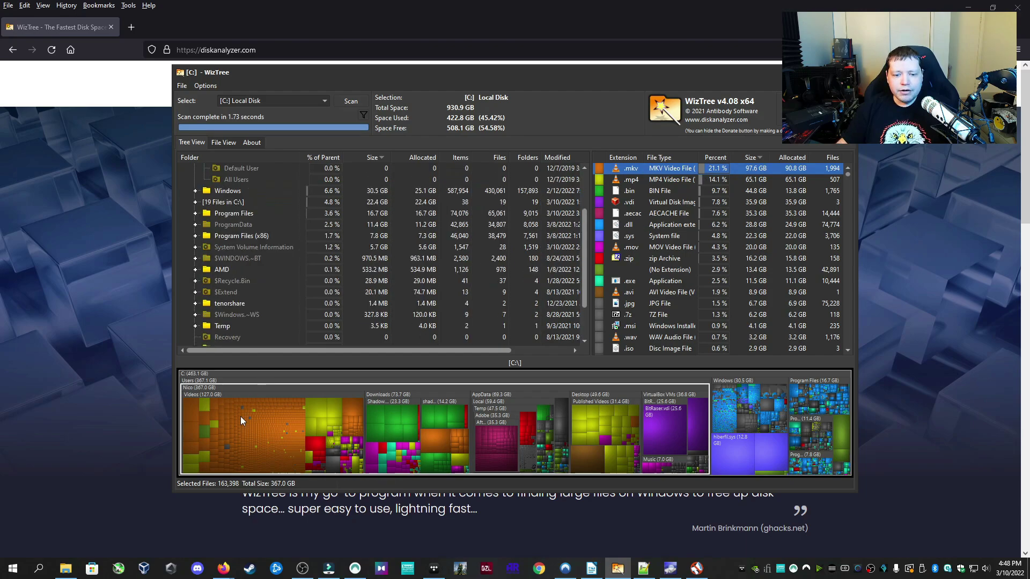
Scan the E: SSD RAID drive and inspect the Games and YouTube Work folder sizes
mouse_move(249, 420)
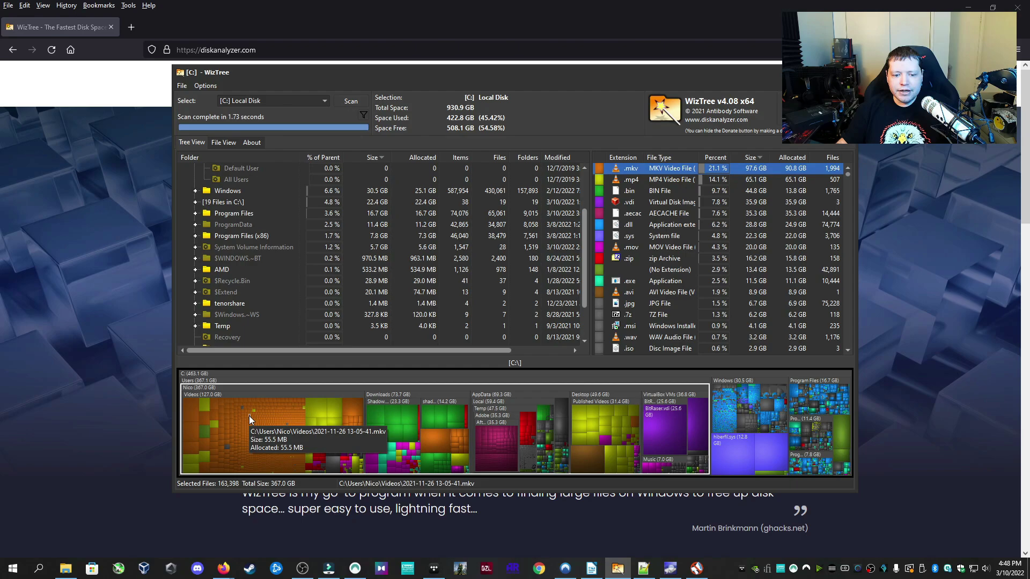
scroll(265, 229, "up", 2)
left_click(270, 102)
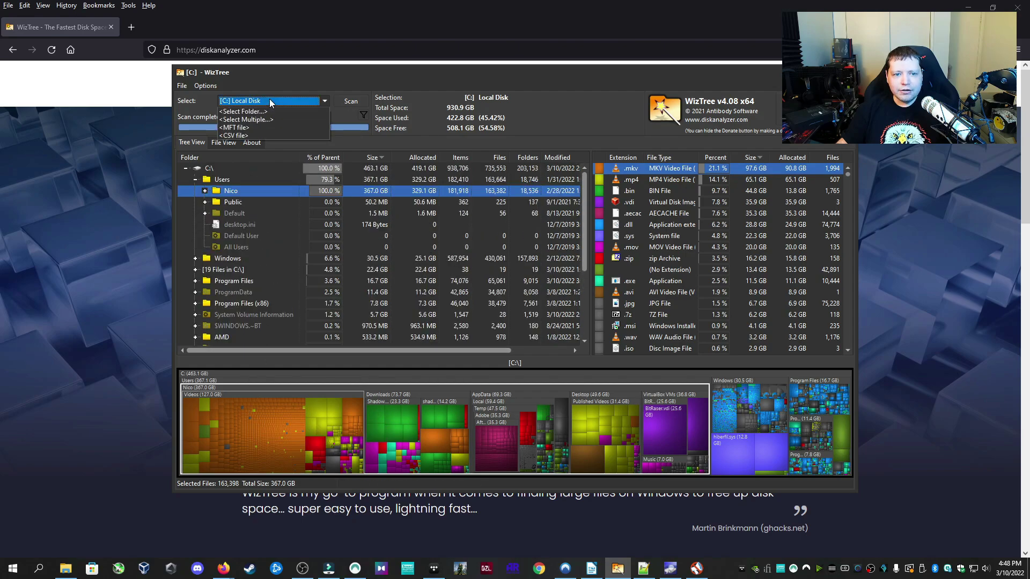
scroll(271, 115, "up", 2)
left_click(265, 129)
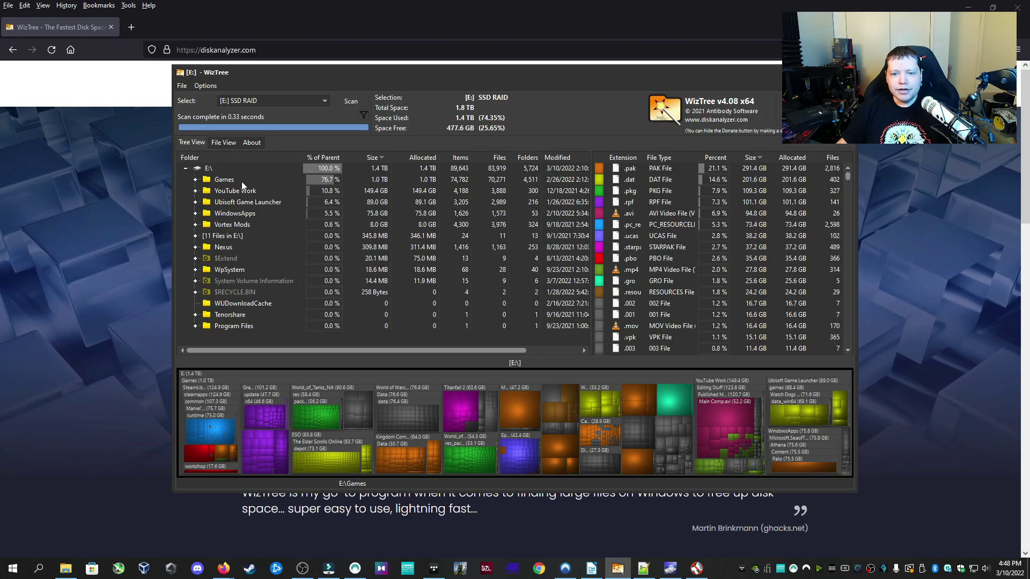
left_click(238, 180)
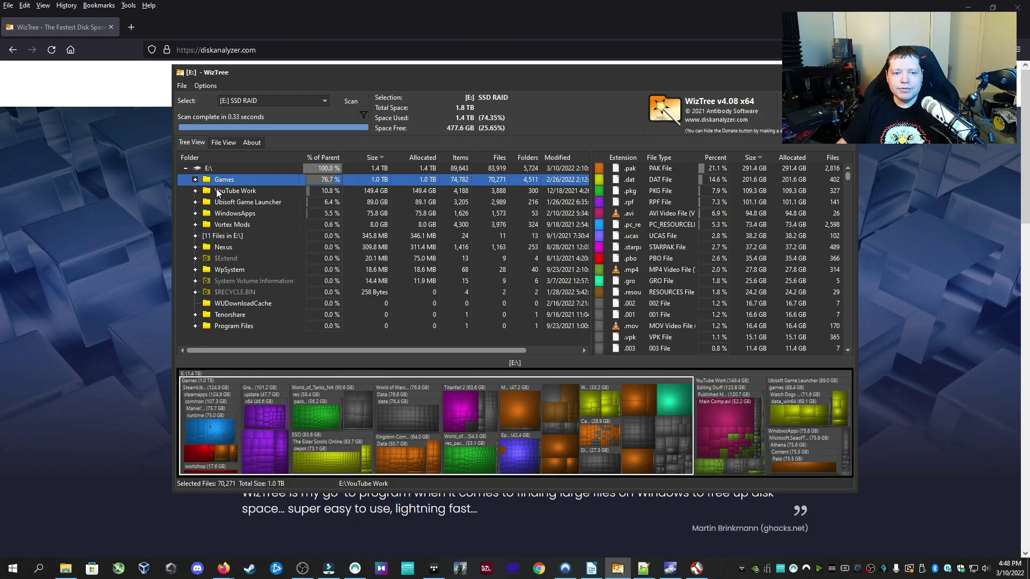
left_click(233, 192)
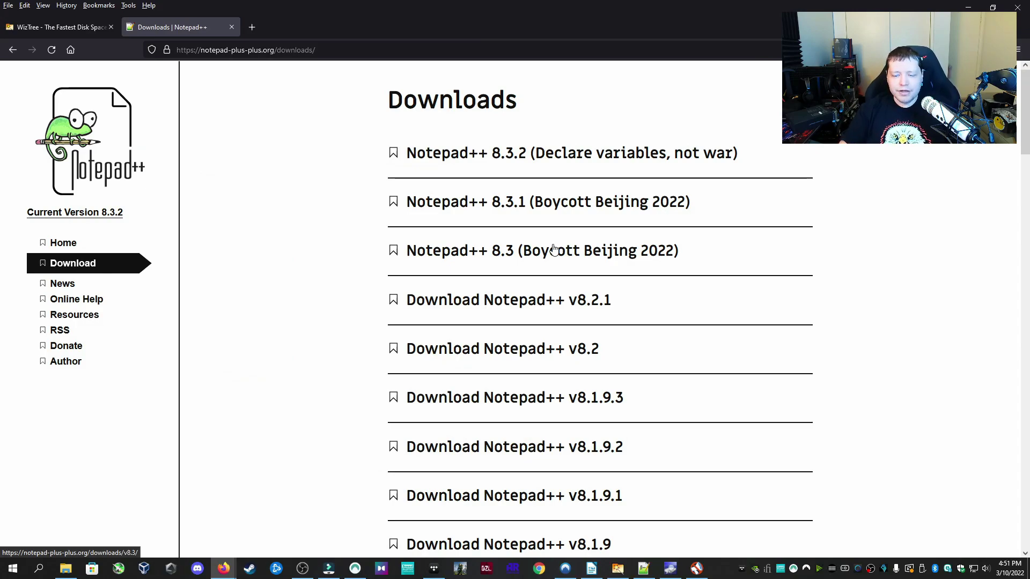
left_click(43, 568)
type("notepad")
key("Return")
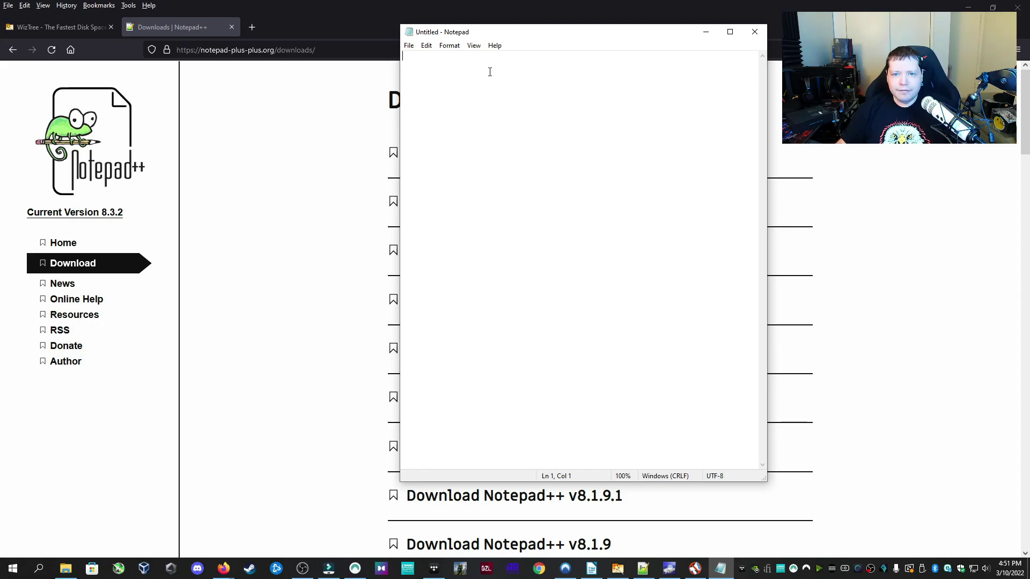
left_click(449, 45)
left_click(712, 35)
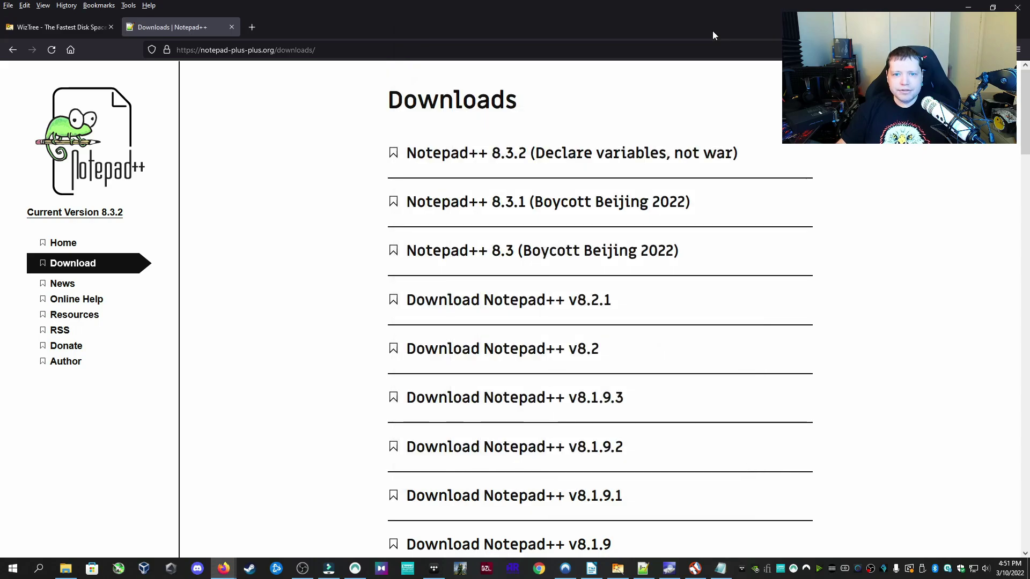
Bring Notepad++ forward, check the Encoding menu without changes, and scroll through change.log
left_click(643, 568)
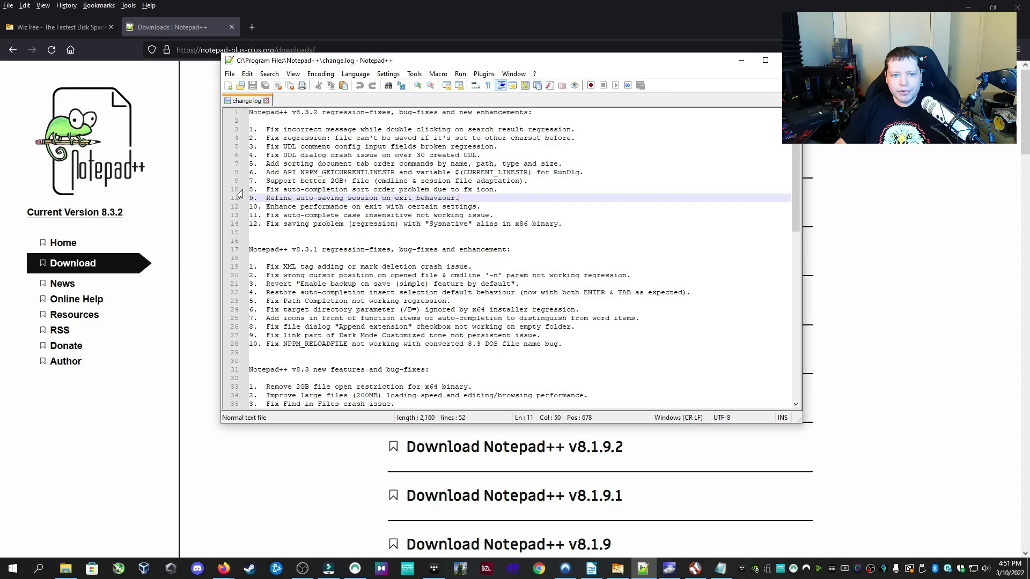
left_click(320, 75)
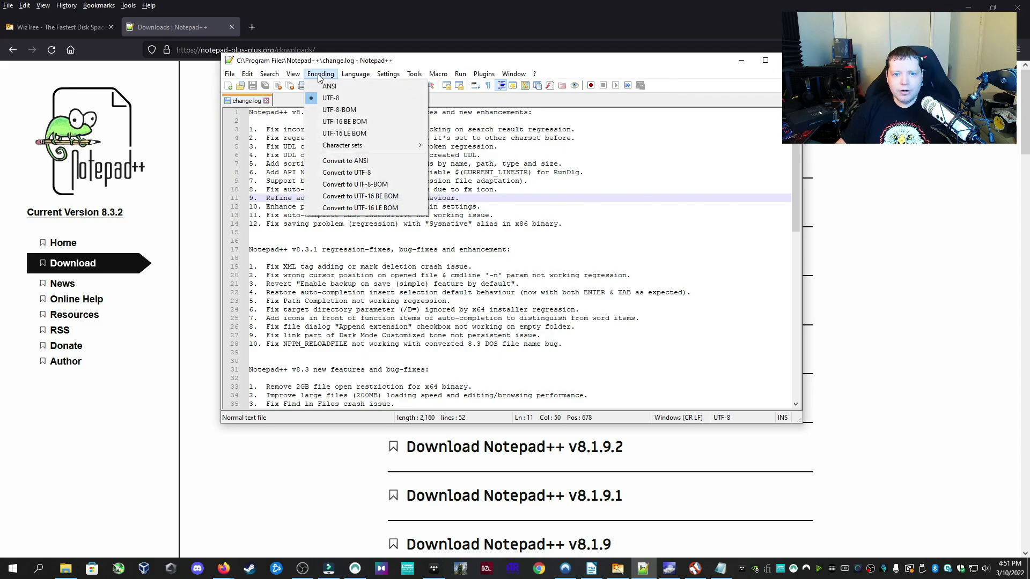
left_click(320, 75)
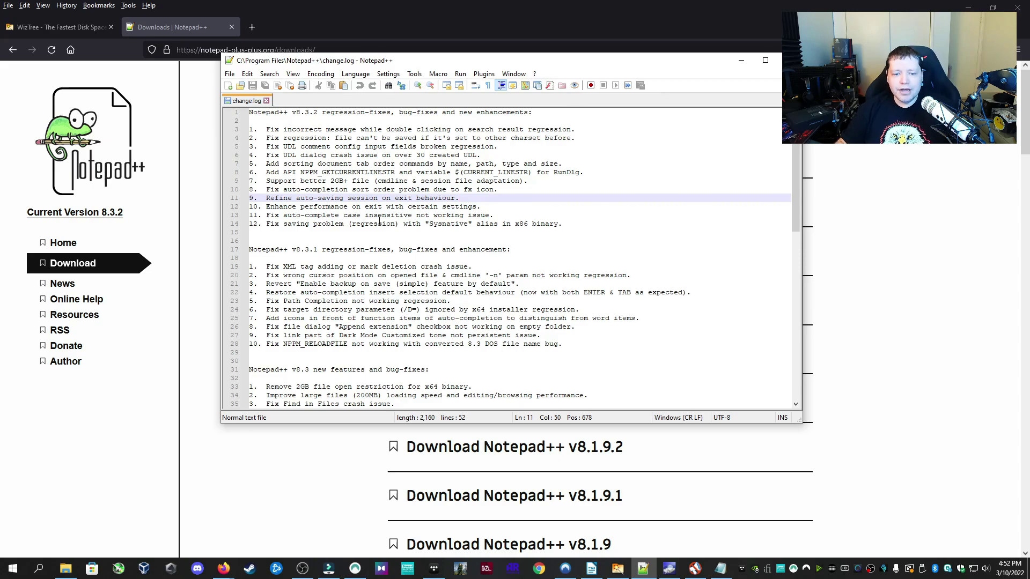
scroll(343, 168, "down", 5)
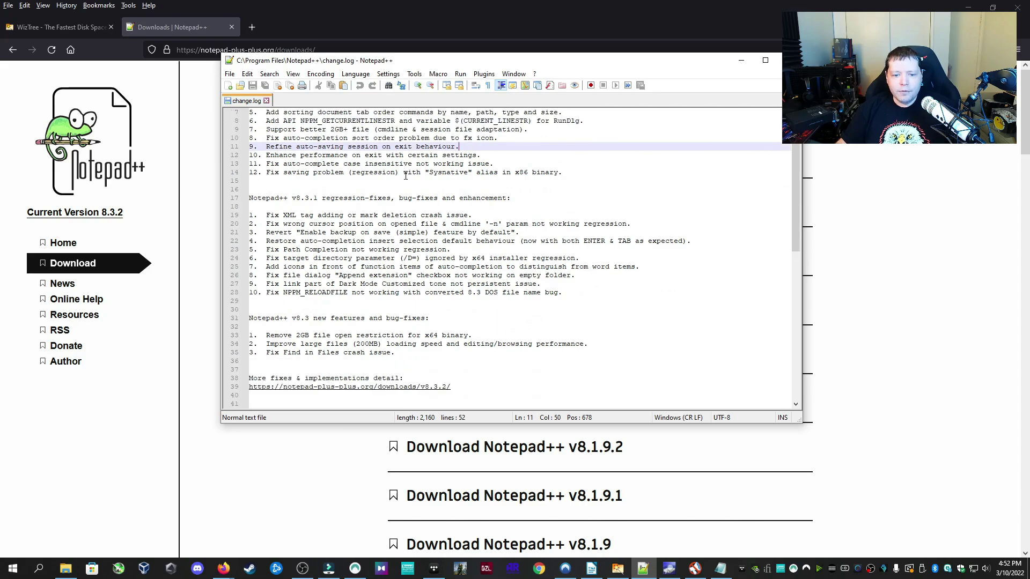
scroll(406, 176, "up", 5)
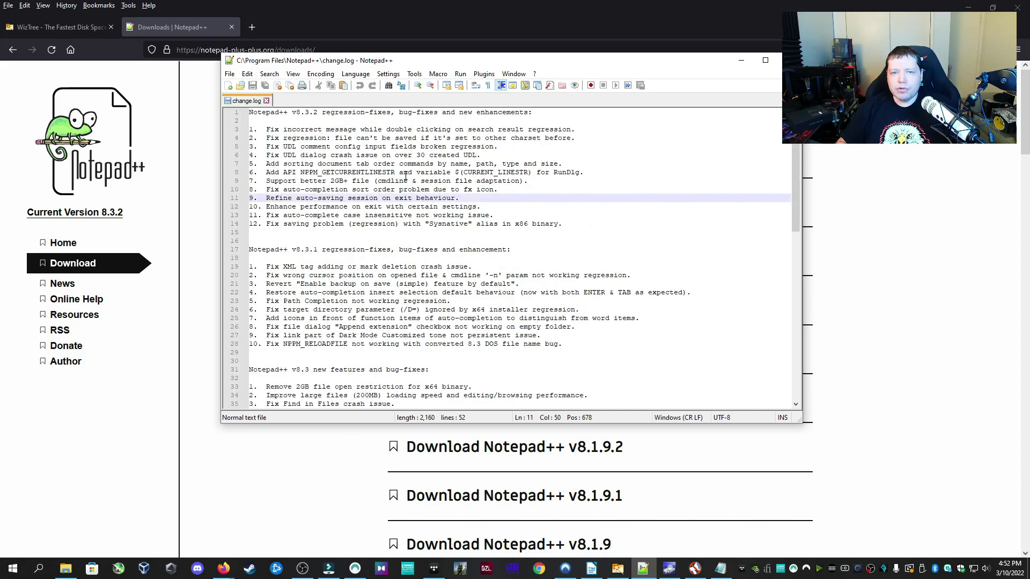